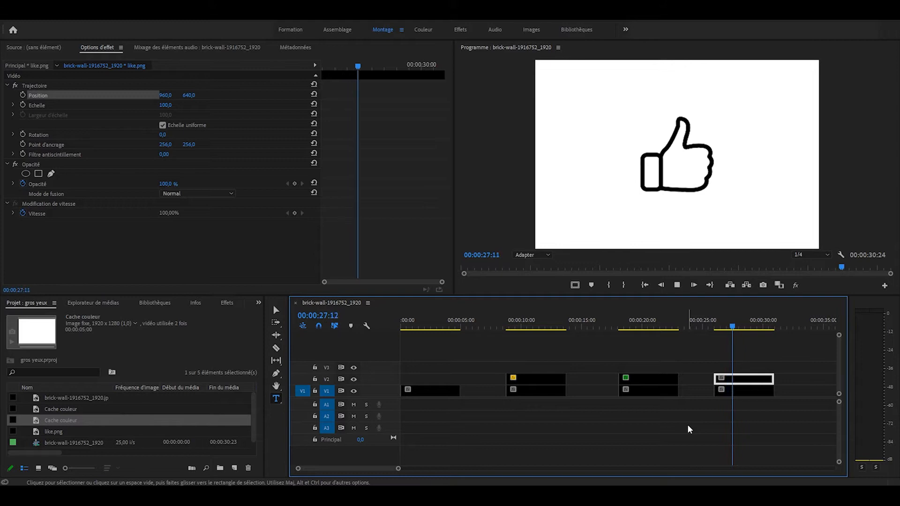
Select the first like.png clip on track V2
key("space")
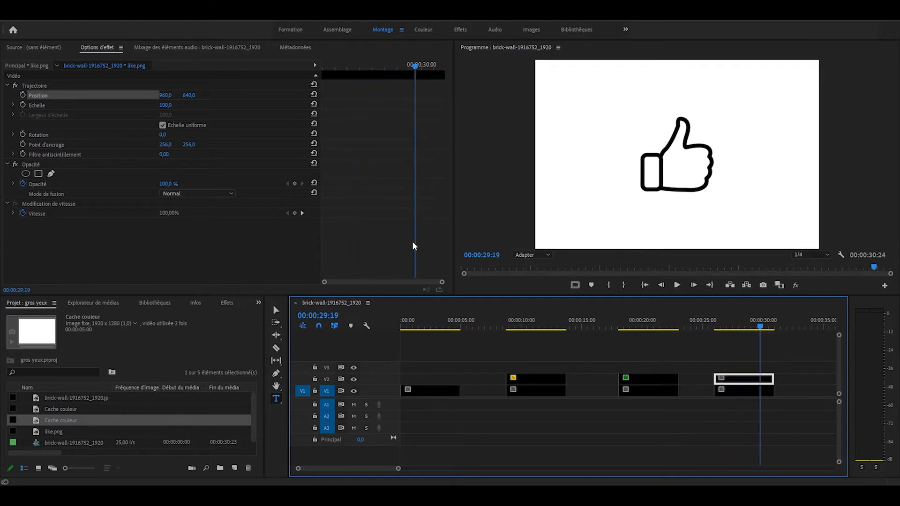
mouse_move(377, 68)
left_mouse_down()
mouse_move(343, 66)
mouse_move(398, 71)
mouse_move(377, 70)
left_mouse_up()
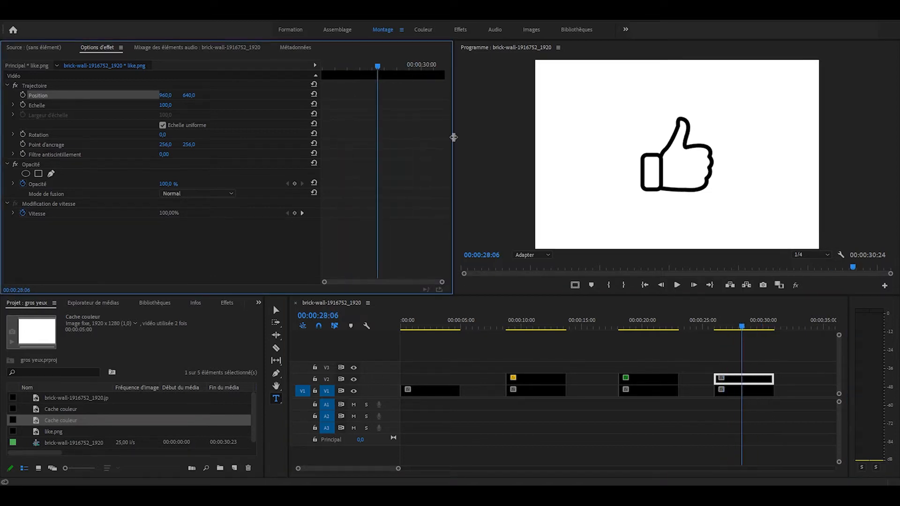
left_click(543, 380)
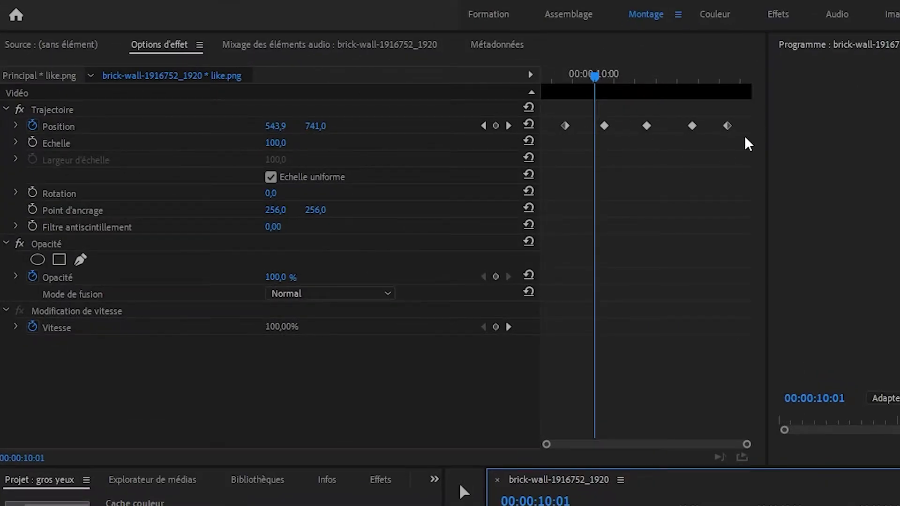
Step through the clip's Position keyframes to review the values at each one, finishing at the first keyframe
left_click(483, 126)
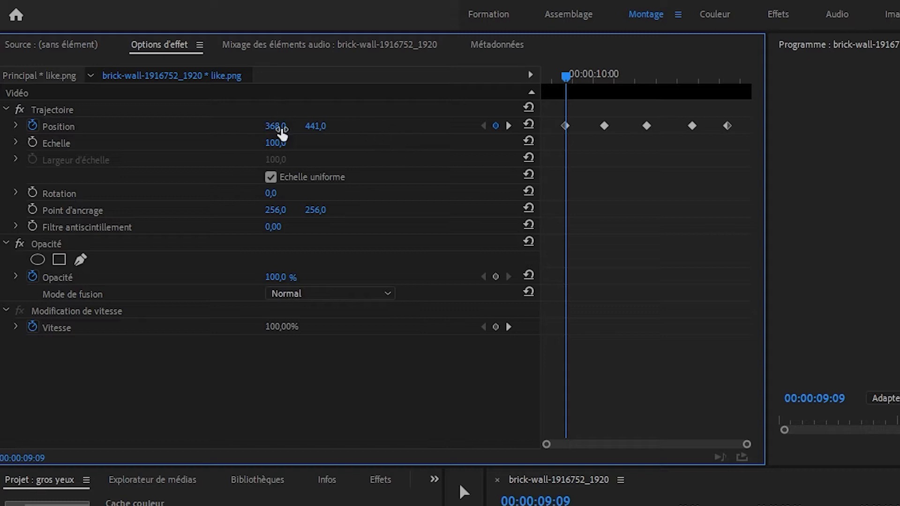
left_click(509, 126)
left_click(508, 126)
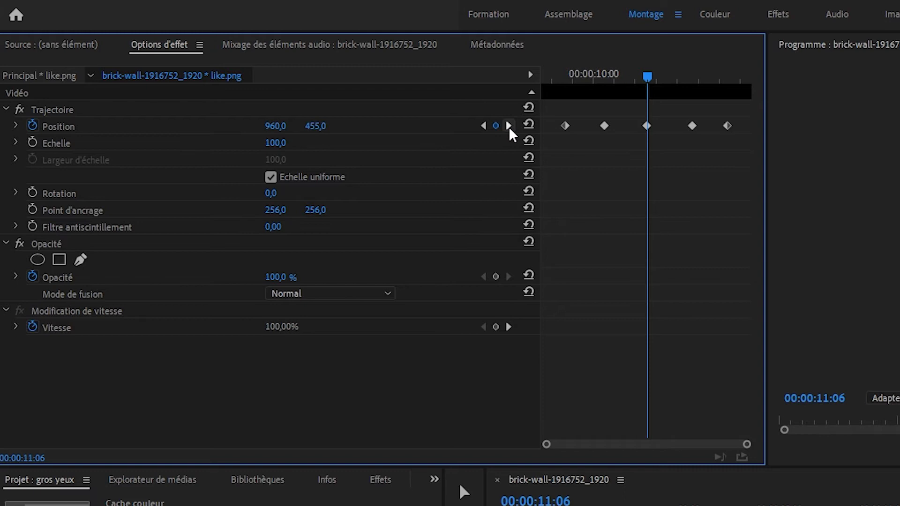
left_click(509, 125)
left_click(508, 126)
left_click(483, 126)
left_click(288, 95)
left_click(288, 95)
left_click(288, 96)
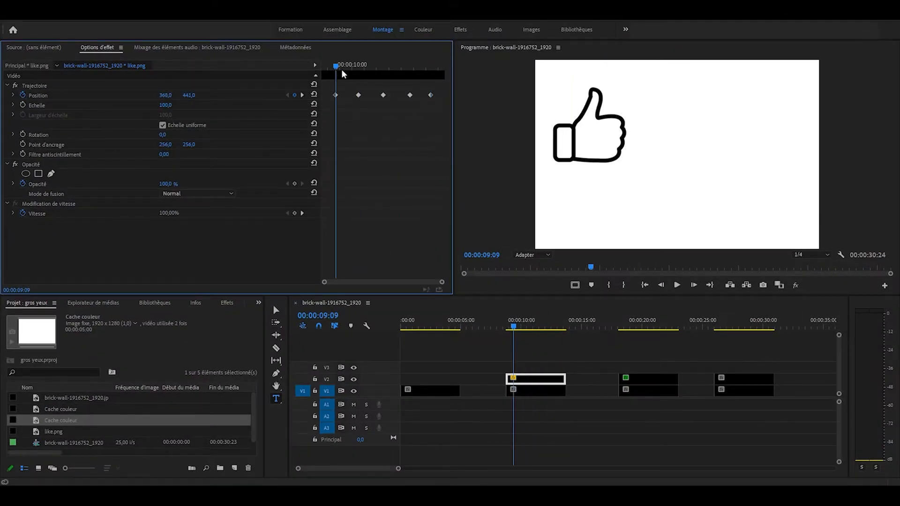
Highlight all the Position keyframes and compare the Position values at the first two
left_click_drag(439, 84, 323, 109)
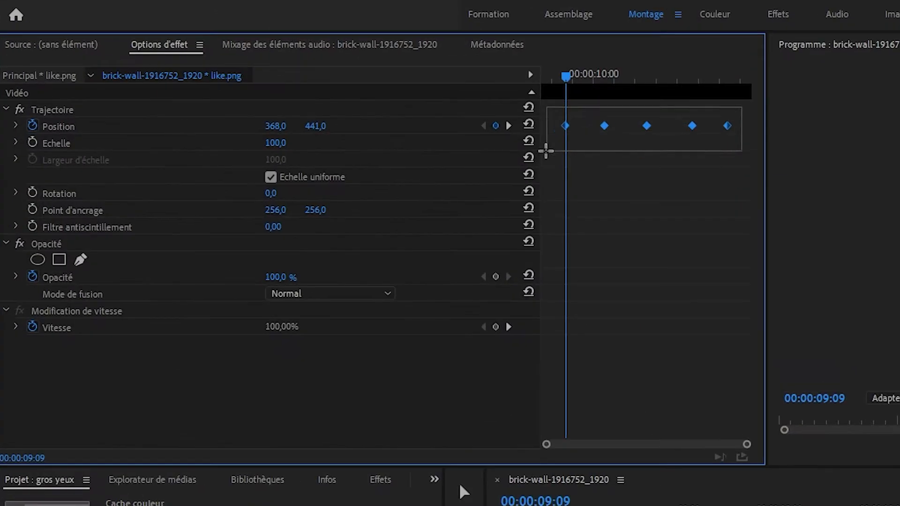
left_click_drag(564, 76, 552, 76)
left_click(508, 126)
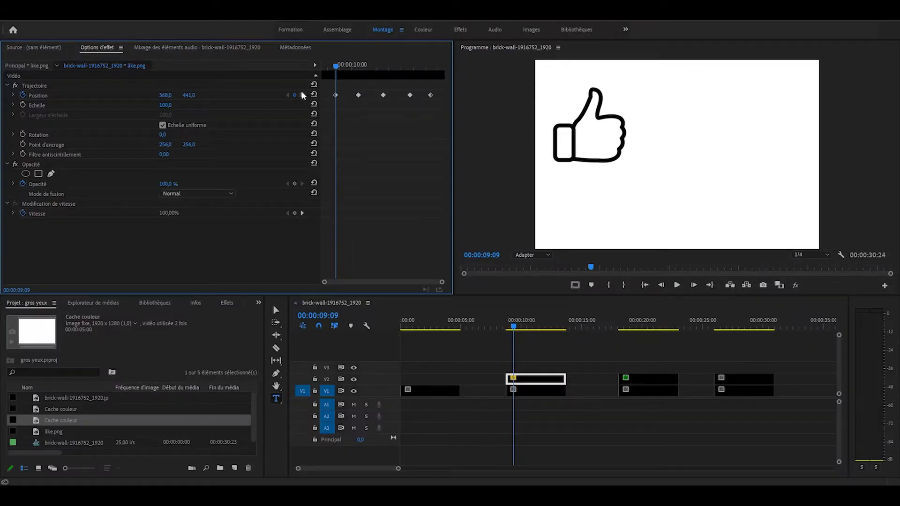
left_click(303, 95)
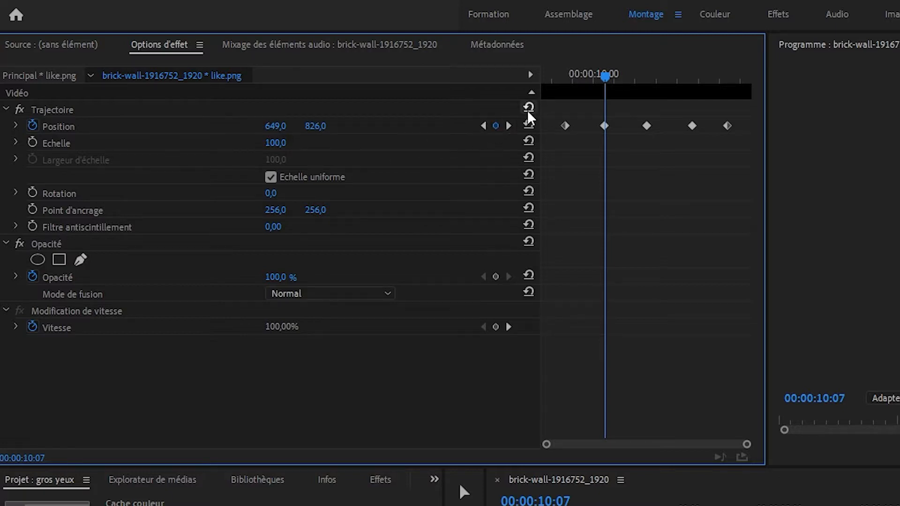
left_click(483, 126)
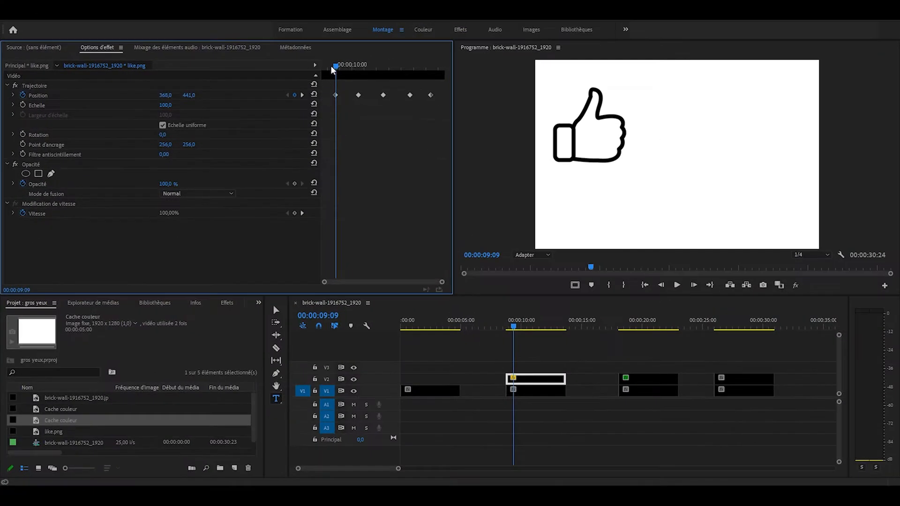
Play the thumbs-up animation from its start to watch the movement between the Position keyframes
key("space")
key("space")
left_click_drag(360, 66, 307, 59)
key("space")
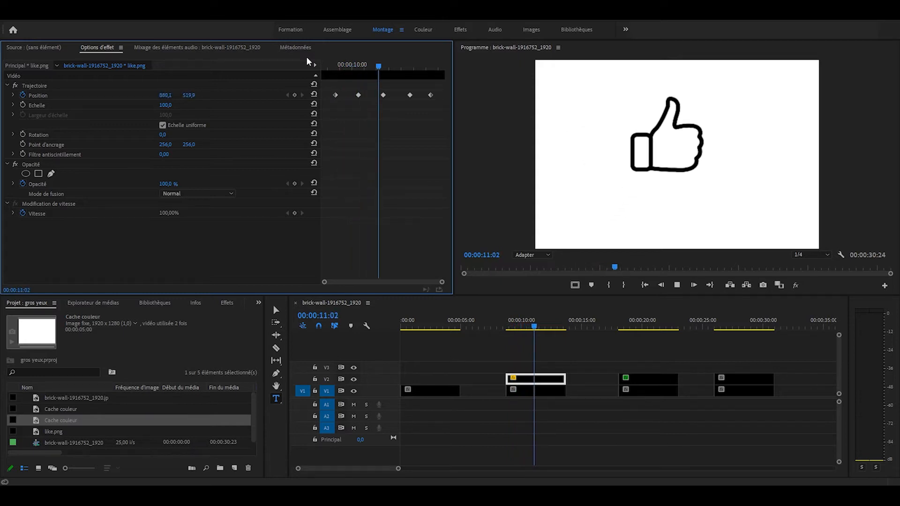
left_click_drag(381, 66, 385, 66)
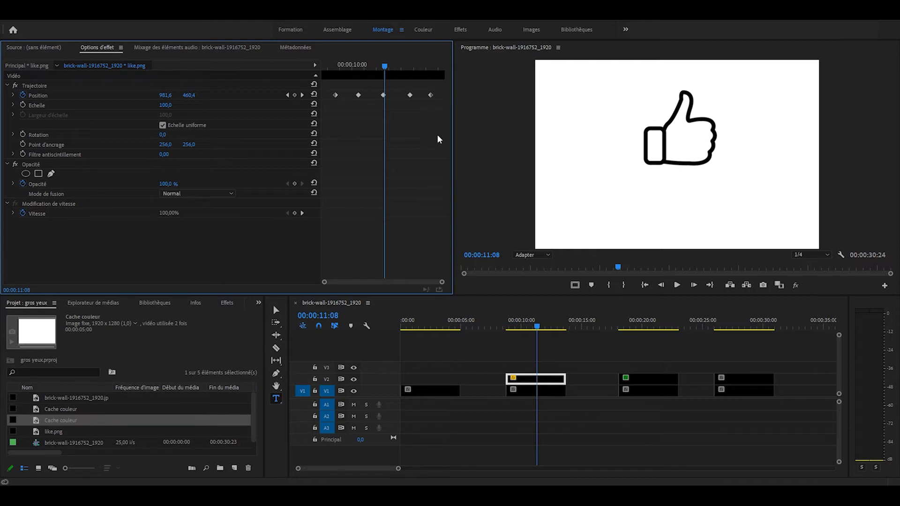
left_click(331, 65)
key("space")
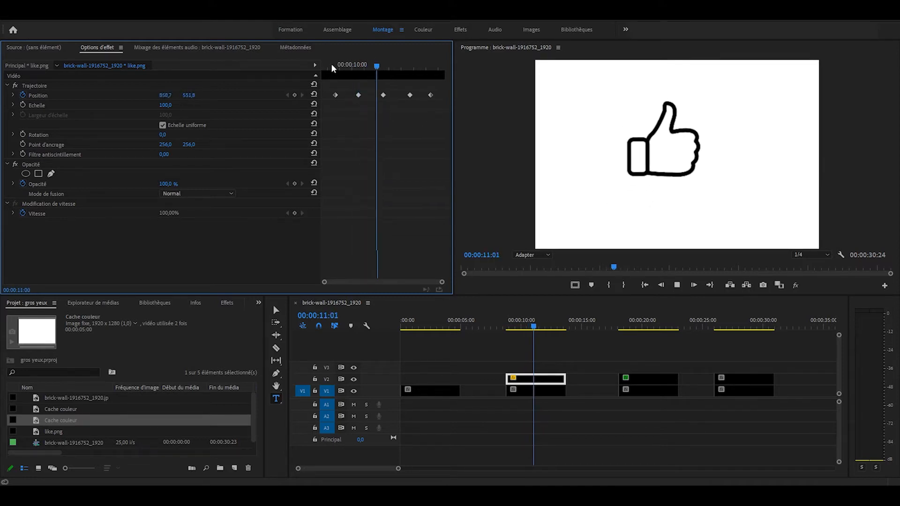
left_click(339, 66)
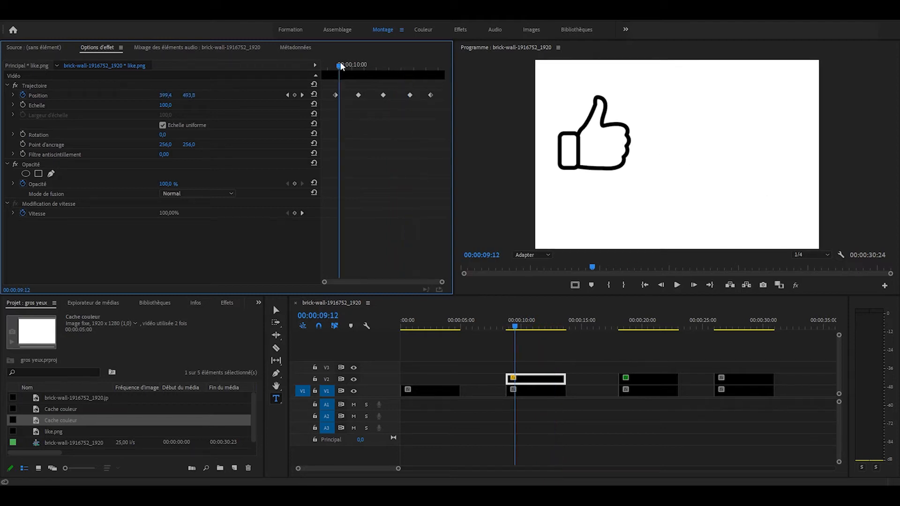
Clear the clip's Position animation, reset Position to 960, 640, and enable keyframing with a keyframe at 00:00:11:07
left_click(314, 95)
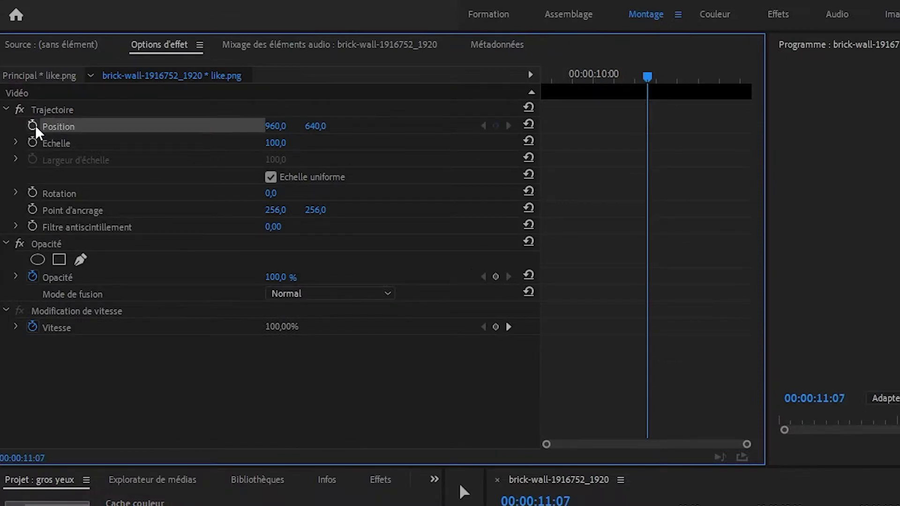
left_click(32, 126)
Add a Position keyframe at 00:00:10:13 with the values 722, 906
left_click_drag(648, 87, 614, 78)
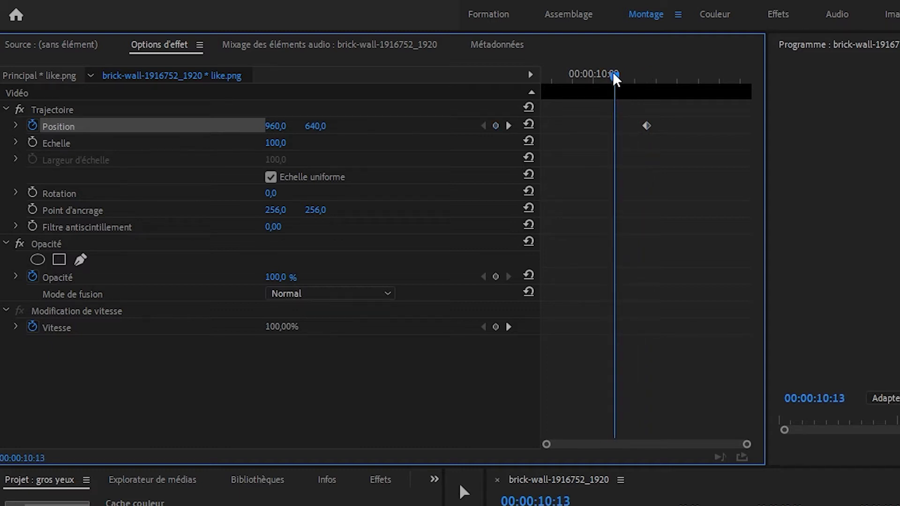
left_click_drag(275, 126, 178, 126)
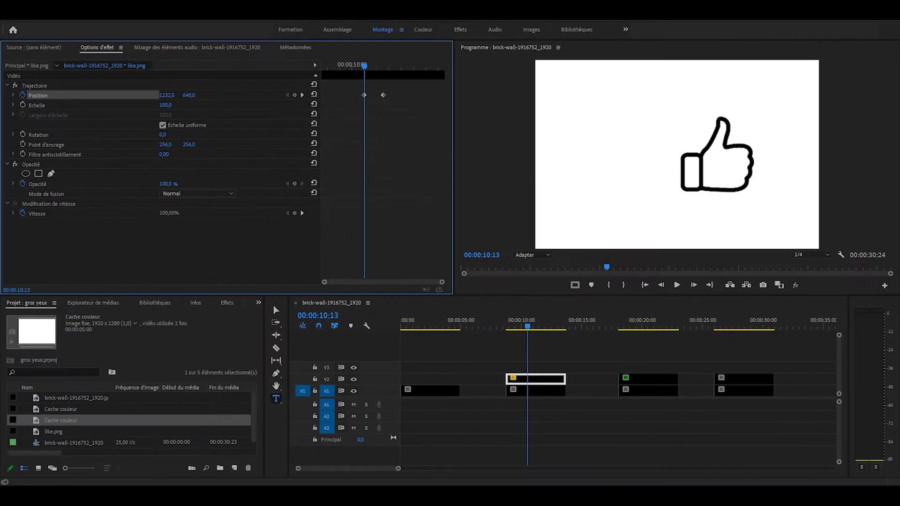
left_click_drag(166, 95, 317, 95)
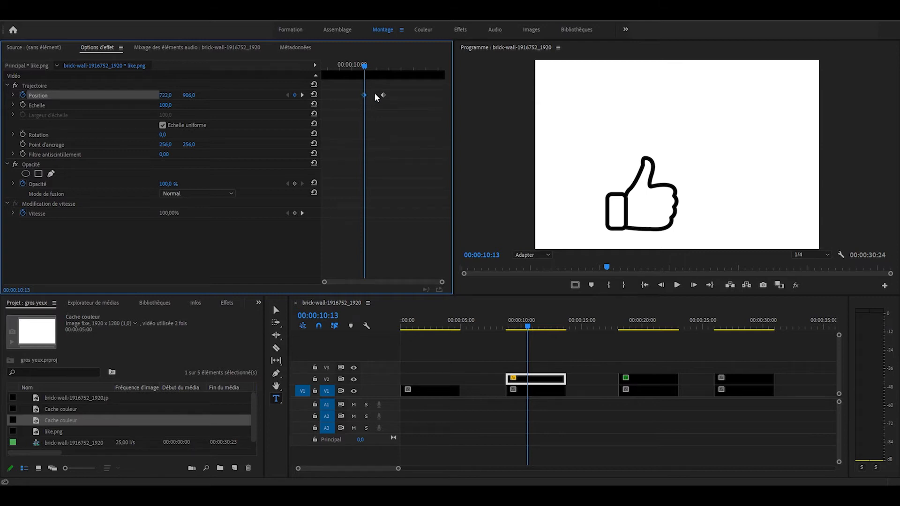
Add a Position keyframe at 00:00:09:15 with the values 348, 359
left_click_drag(364, 65, 341, 66)
left_click_drag(339, 64, 342, 64)
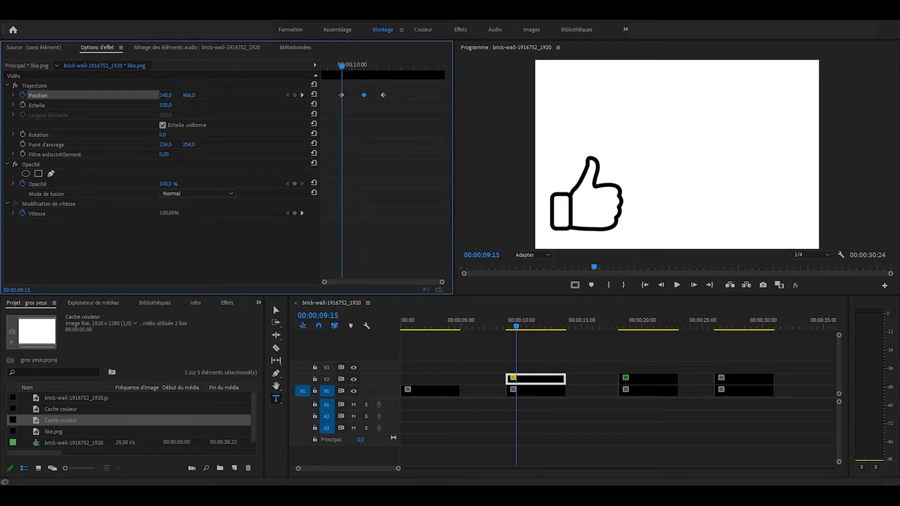
left_click_drag(188, 95, 0, 95)
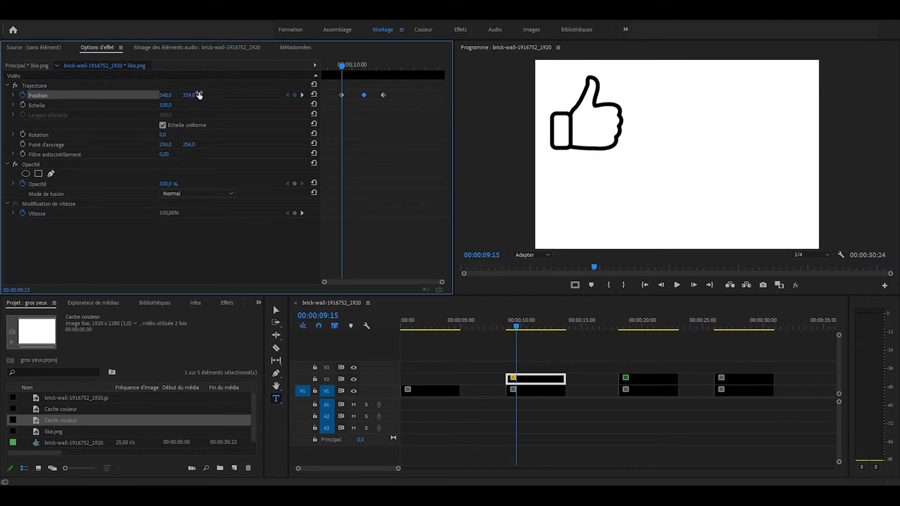
Preview the motion and add a Position keyframe at 00:00:13:04 with the values 1449, 432
key("space")
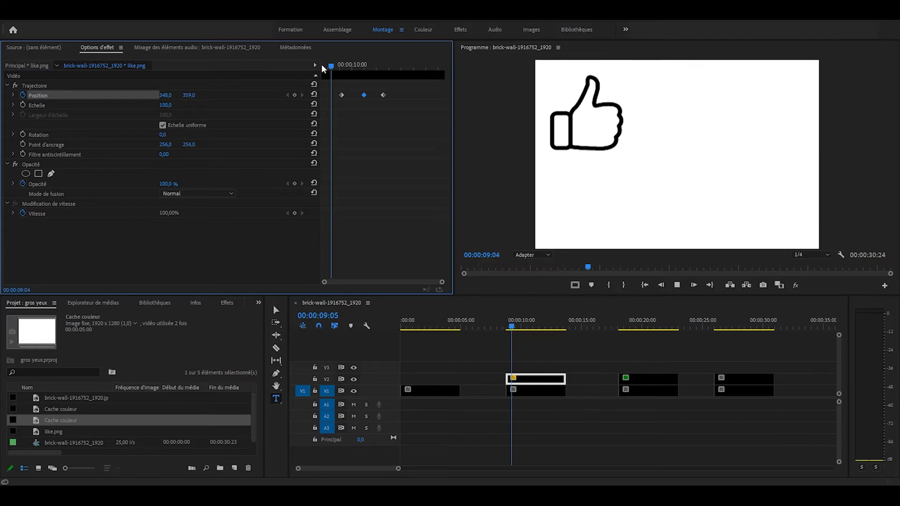
key("space")
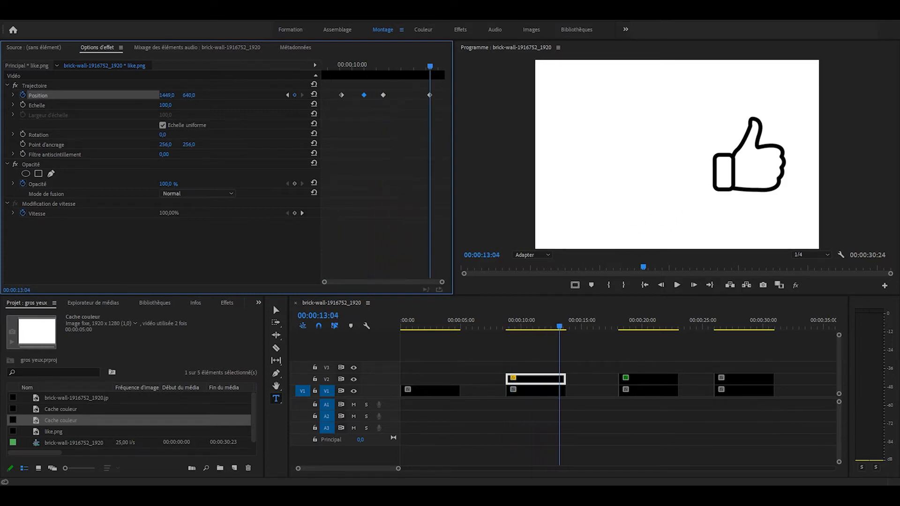
left_click_drag(189, 95, 94, 95)
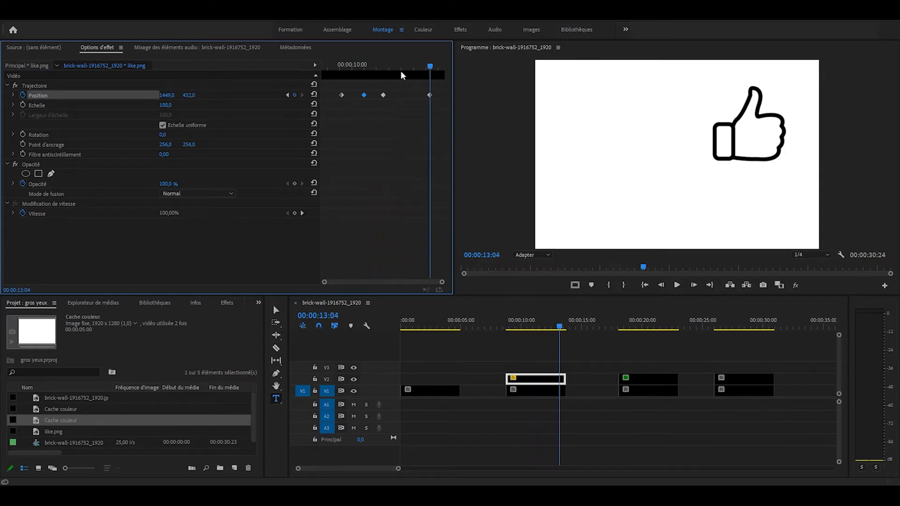
Play the motion between the last two Position keyframes and delete the keyframe at 00:00:13:04
left_click(383, 95)
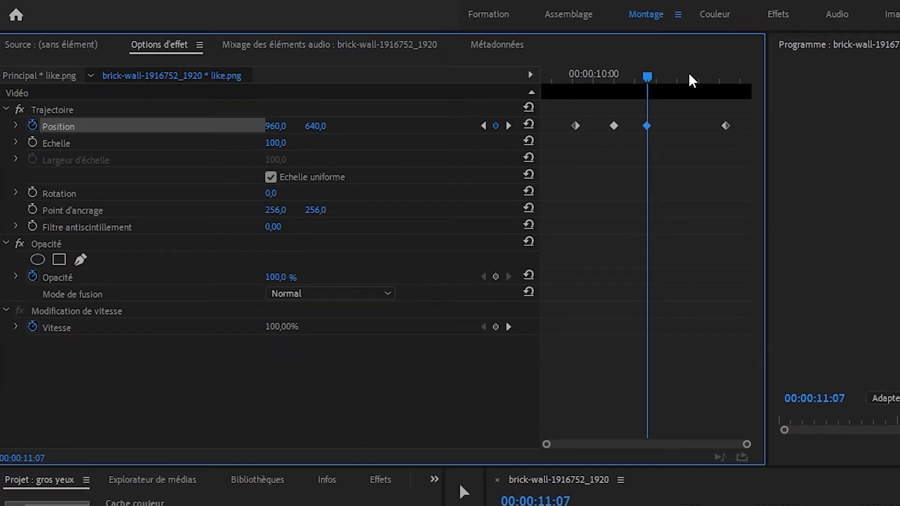
left_click_drag(687, 81, 691, 80)
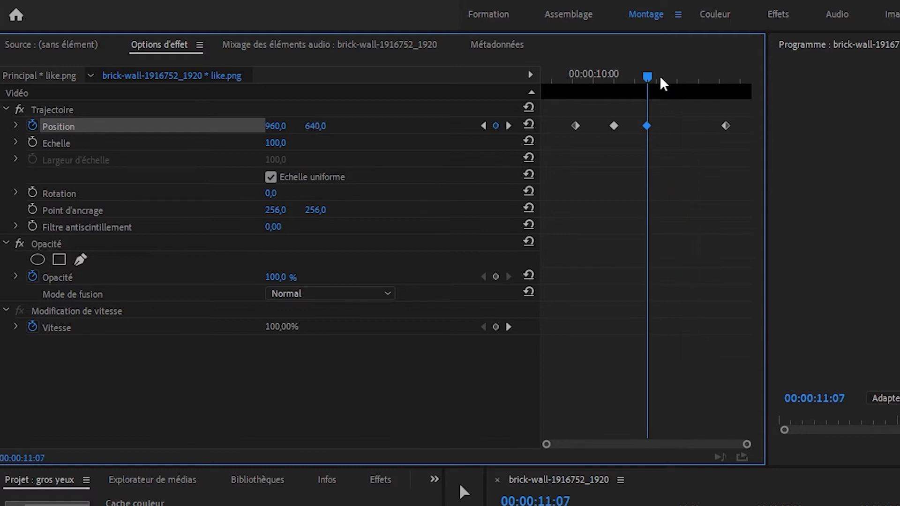
key("space")
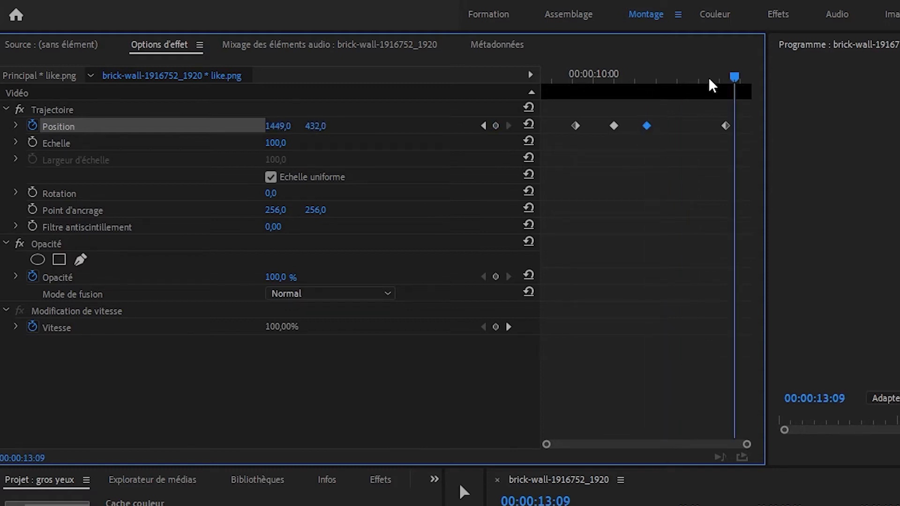
left_click(692, 77)
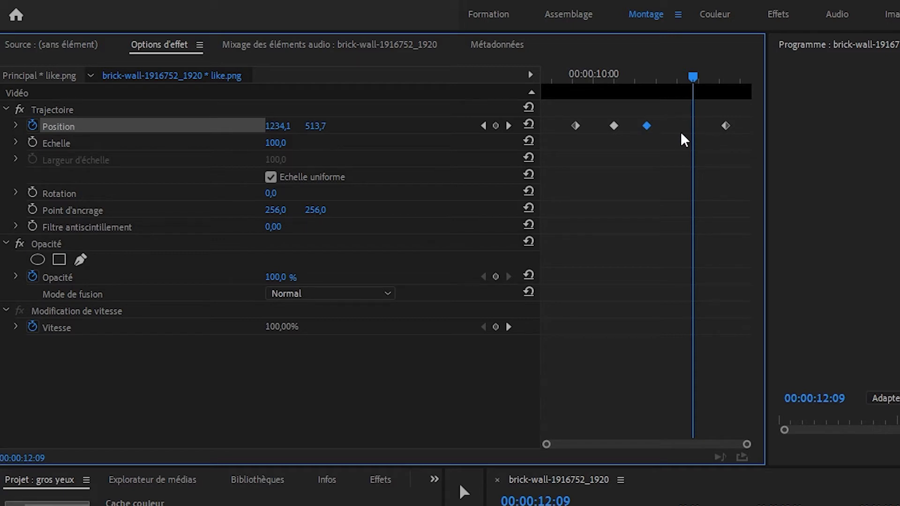
left_click(695, 76)
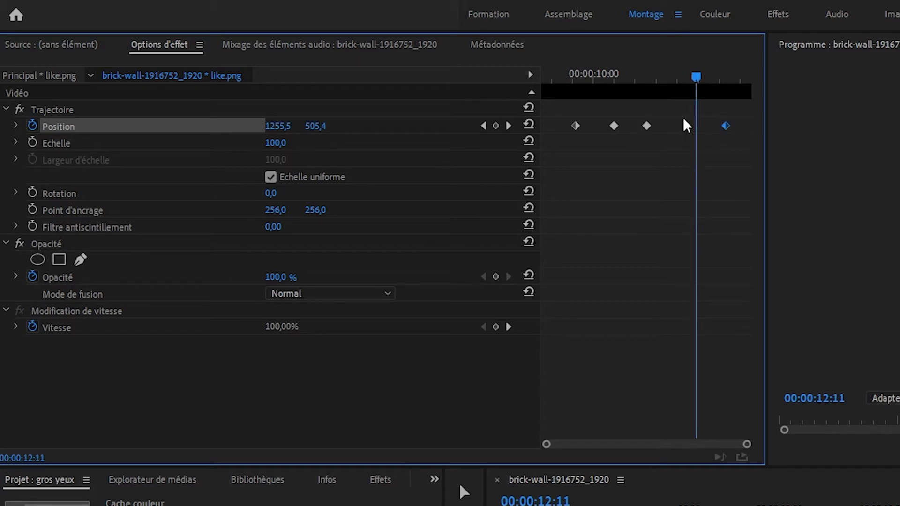
key("Delete")
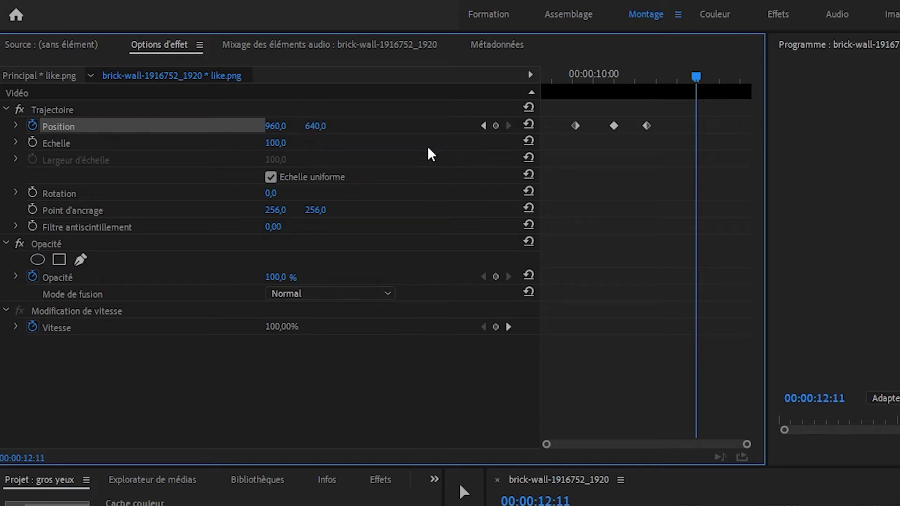
Add a Position keyframe at 00:00:12:11 holding 960, 640, and another at 00:00:13:01 with the values 1329, 419
left_click(495, 126)
left_click(483, 125)
left_click(483, 126)
left_click(508, 125)
left_click(508, 126)
left_click(728, 77)
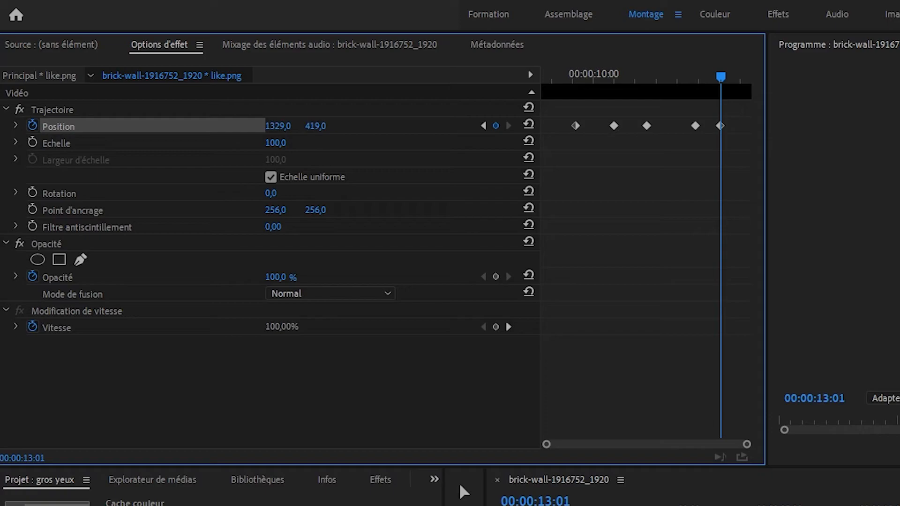
Play the animation through to check the movement and the pause in the middle
left_click_drag(570, 79, 645, 96)
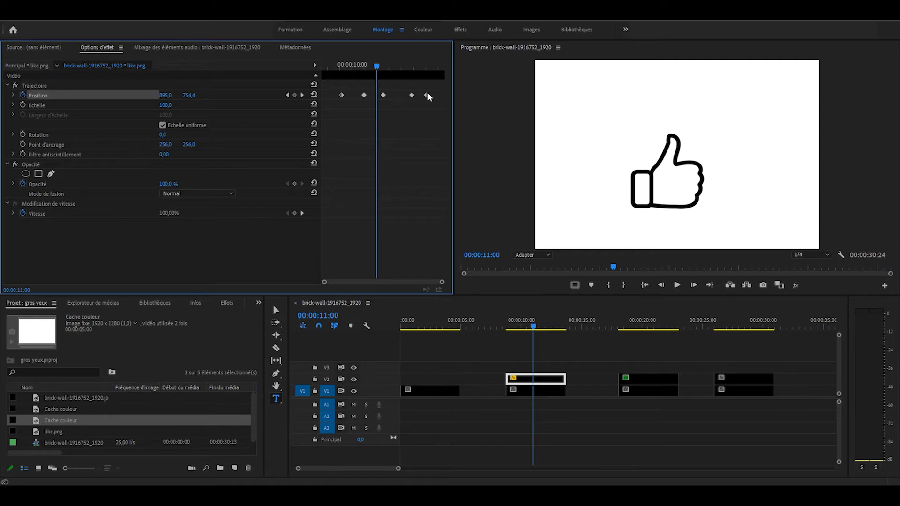
key("space")
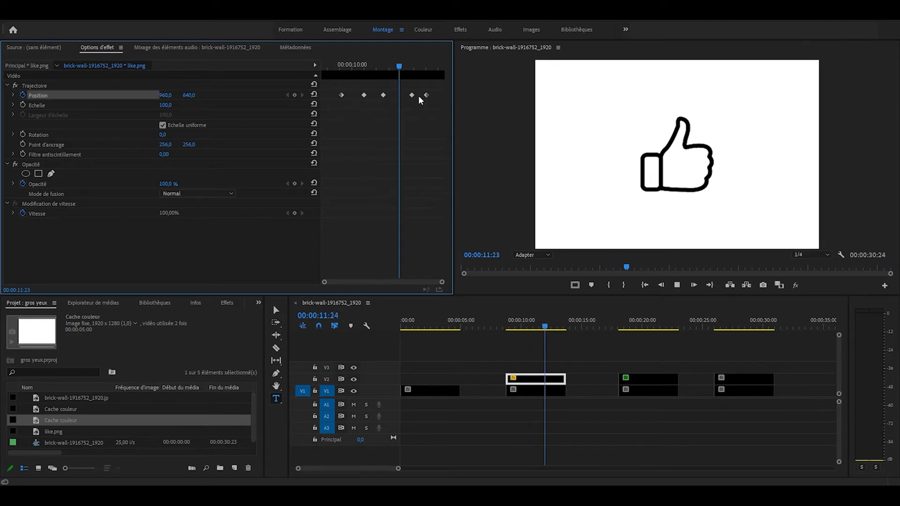
key("space")
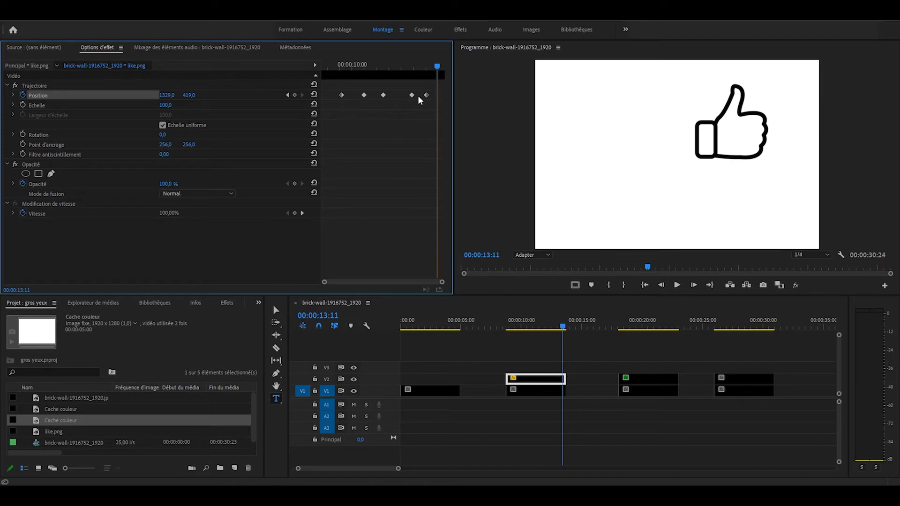
left_click(351, 67)
key("space")
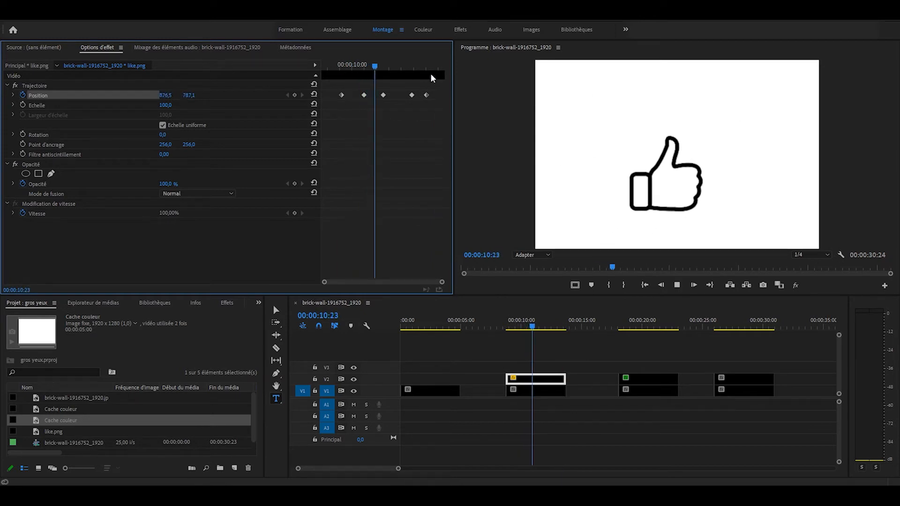
Show the speed graph of like.png's Position keyframes, ease all of them with smooth Bézier curves, and preview the motion
left_click_drag(439, 86, 335, 107)
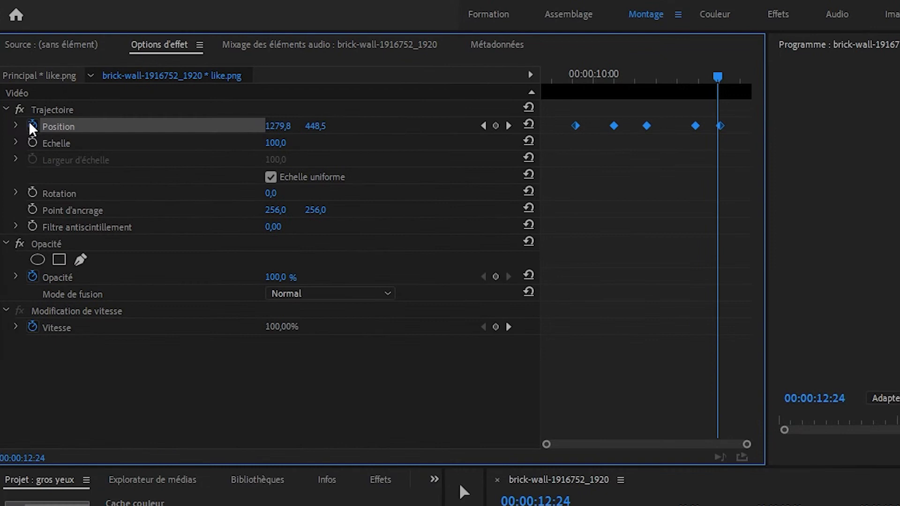
left_click(16, 125)
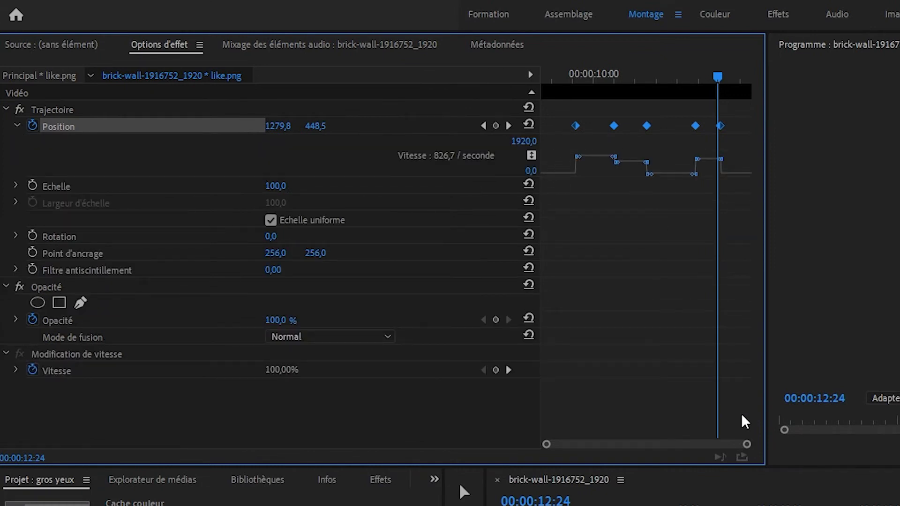
left_click_drag(746, 444, 665, 444)
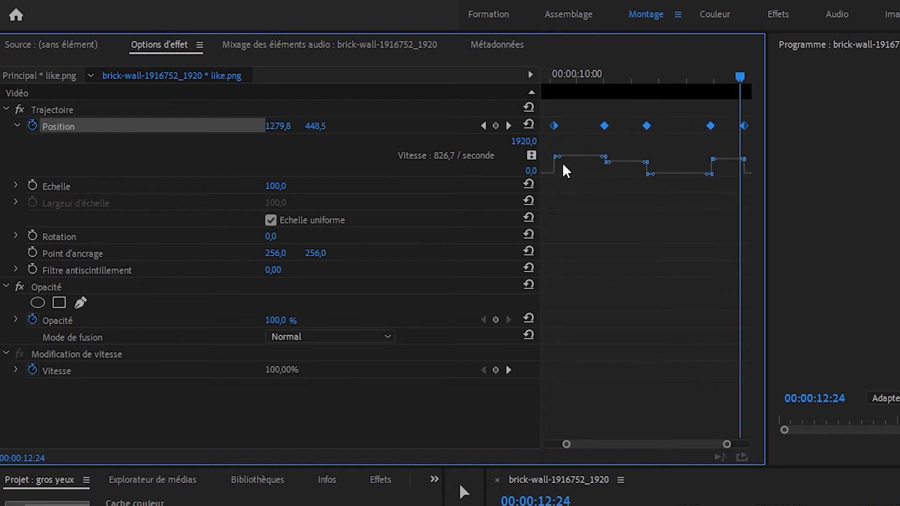
left_click_drag(562, 163, 595, 187)
left_click_drag(726, 445, 734, 449)
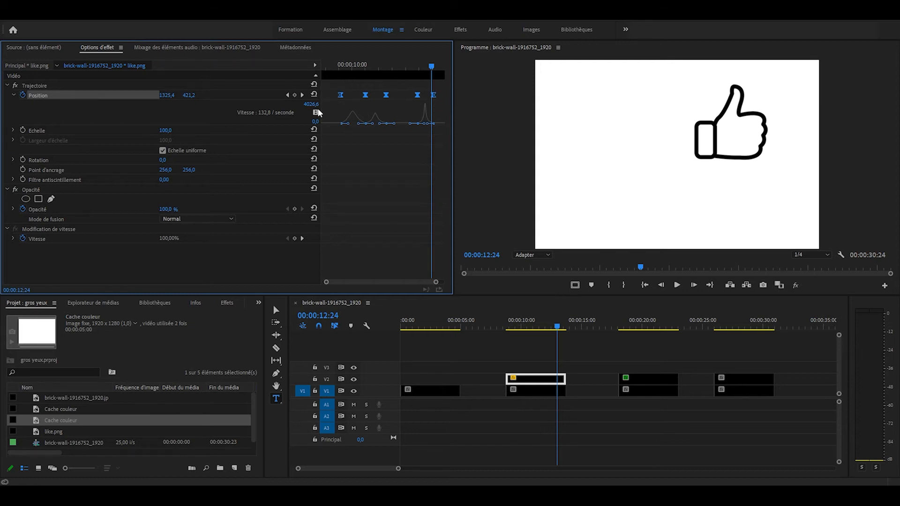
left_click(334, 65)
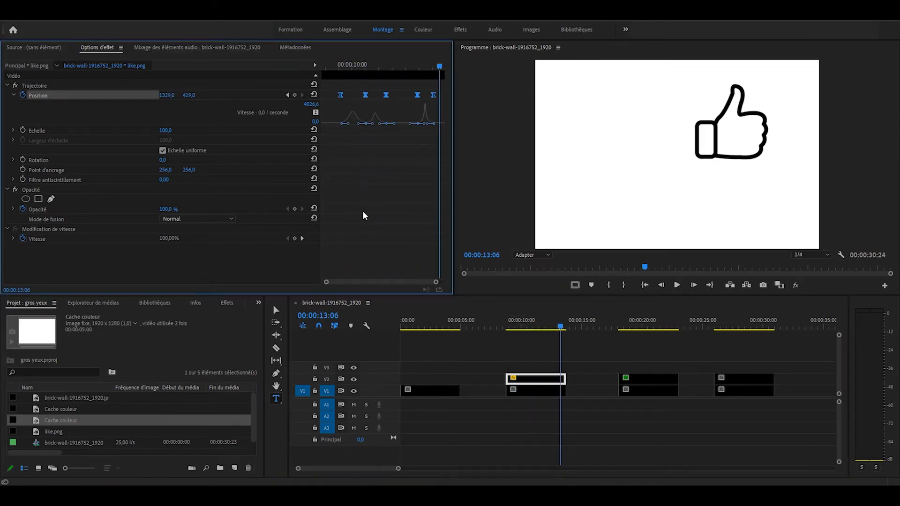
left_click_drag(336, 65, 350, 67)
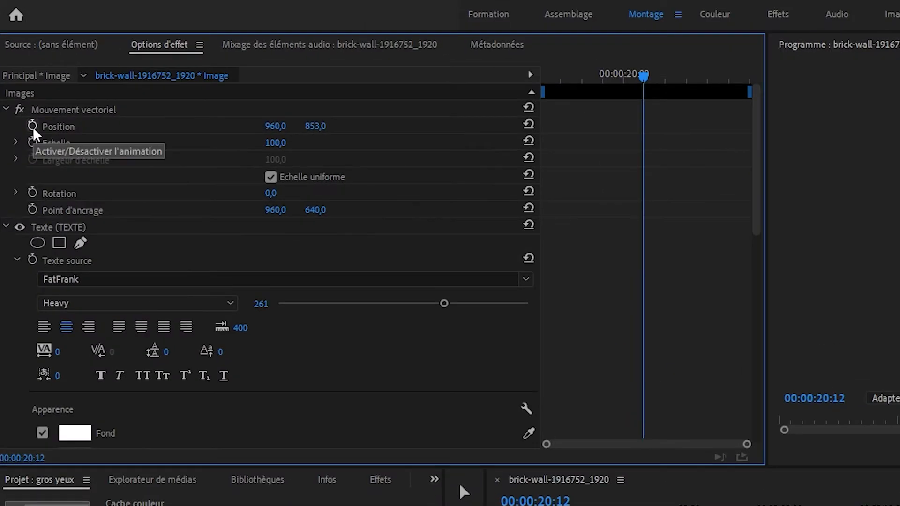
Animate the TEXTE clip's Position from -399, 853 at 00:00:19:04 to 960, 853 at 00:00:20:12
left_click(32, 126)
left_click_drag(575, 74, 588, 77)
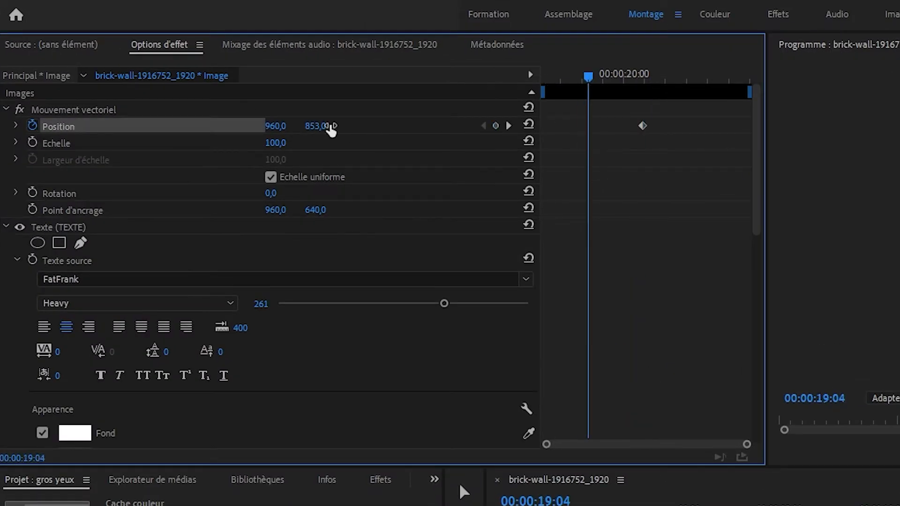
left_click_drag(281, 126, 0, 126)
left_click_drag(166, 95, 155, 95)
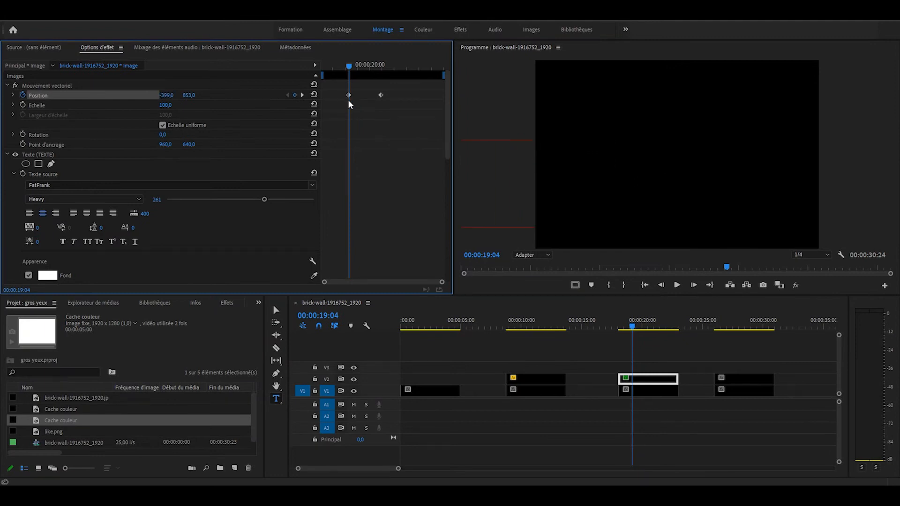
Play the TEXTE clip's entrance animation from before its first Position keyframe
left_click(302, 96)
left_click_drag(360, 67, 322, 66)
key("space")
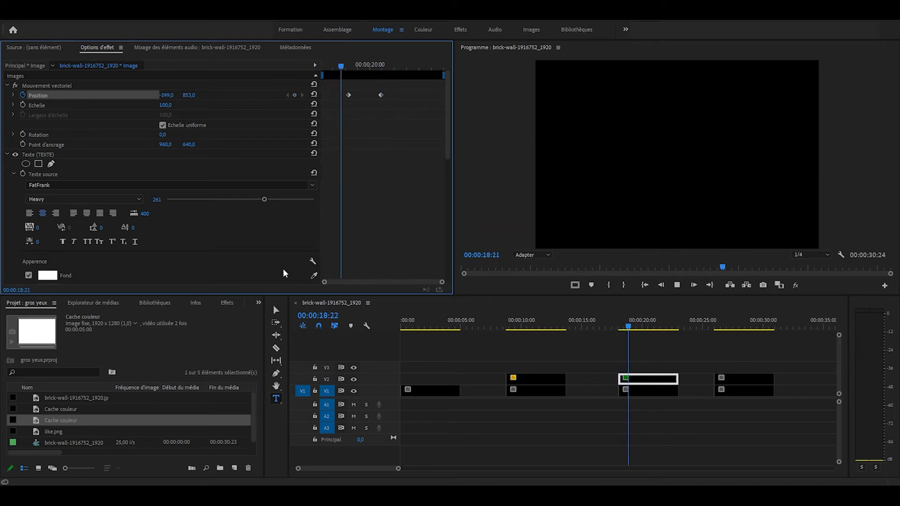
key("space")
Shorten the text's entrance by moving its first Position keyframe closer to the second, and play the faster motion
left_click_drag(350, 98, 353, 99)
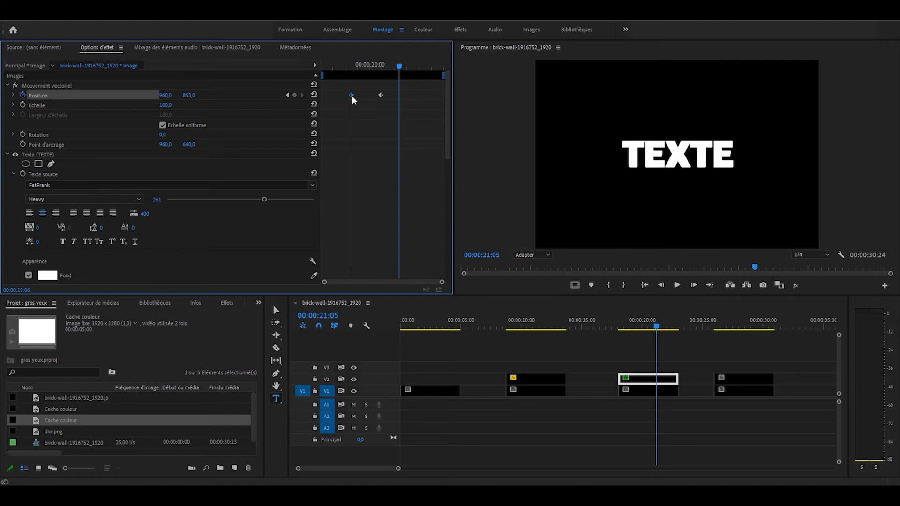
left_click_drag(363, 97, 366, 98)
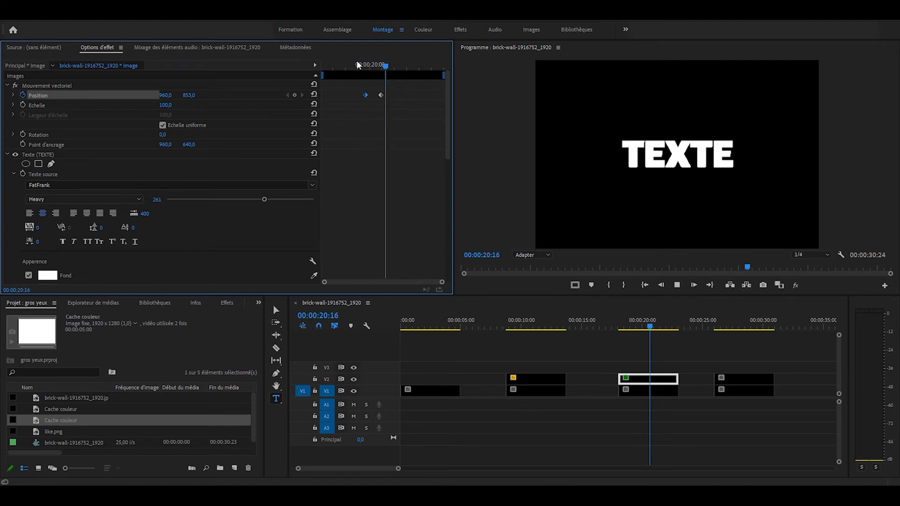
key("space")
left_click(328, 62)
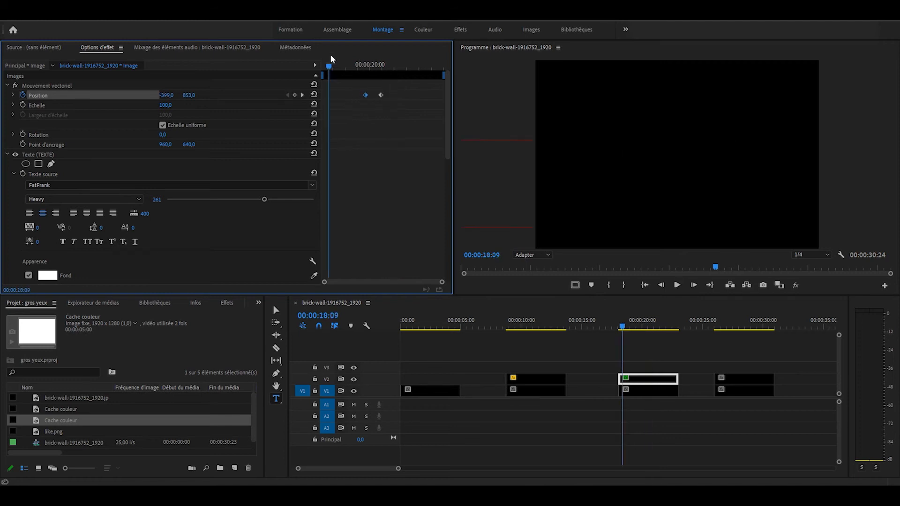
key("space")
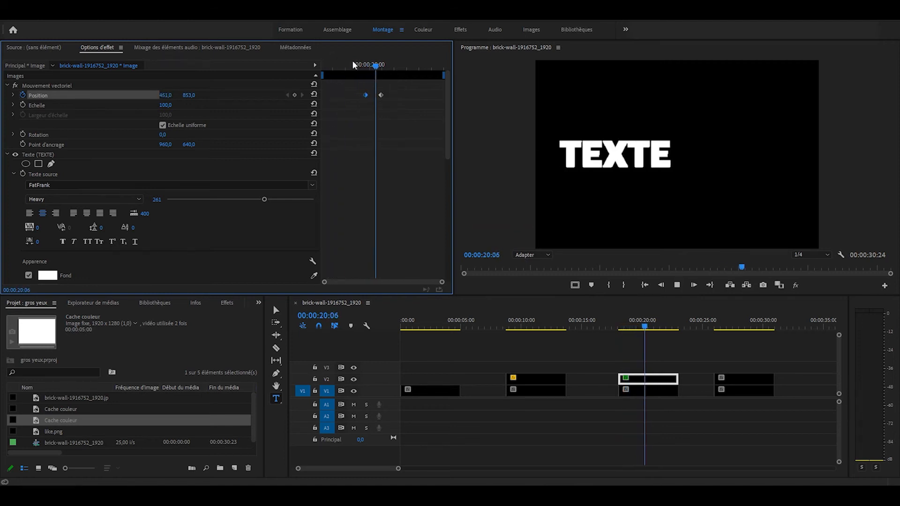
key("space")
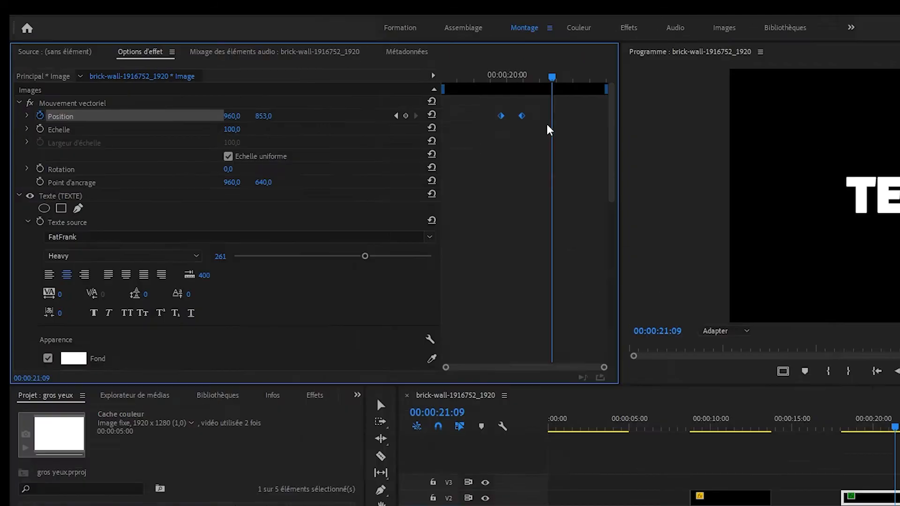
Ease both text Position keyframes with Bézier interpolation into a smooth speed peak, and play the result
left_click_drag(399, 103, 354, 85)
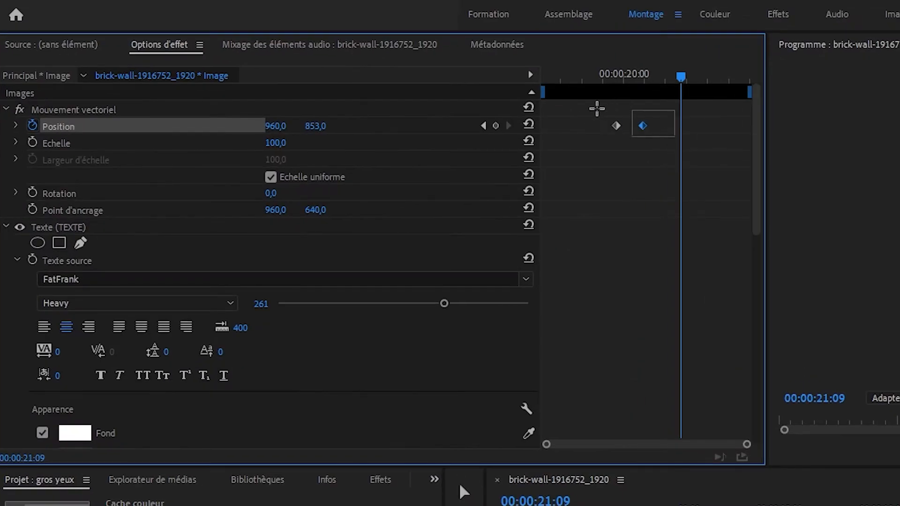
left_click(15, 126)
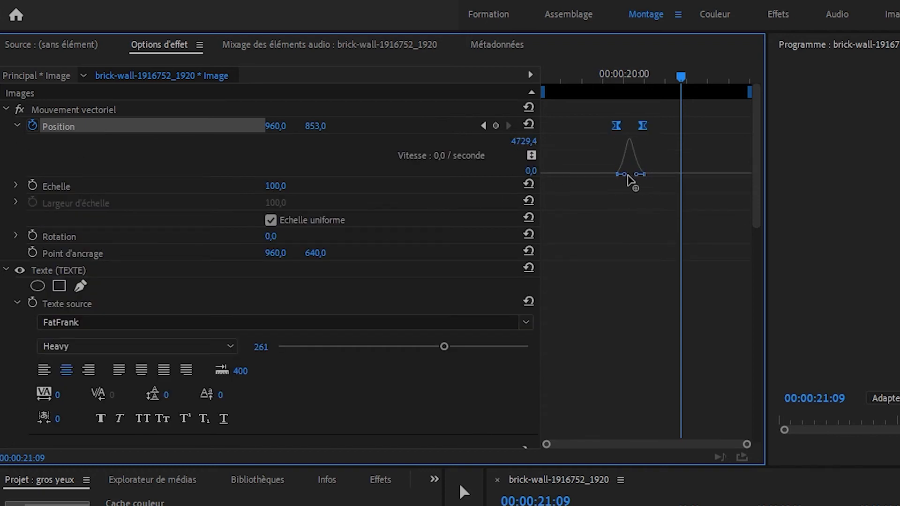
left_click_drag(747, 445, 639, 446)
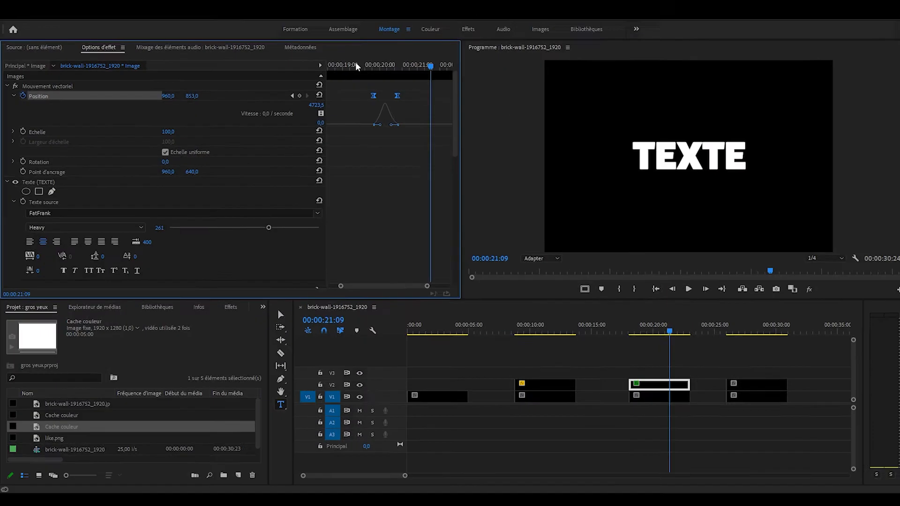
left_click(331, 66)
key("space")
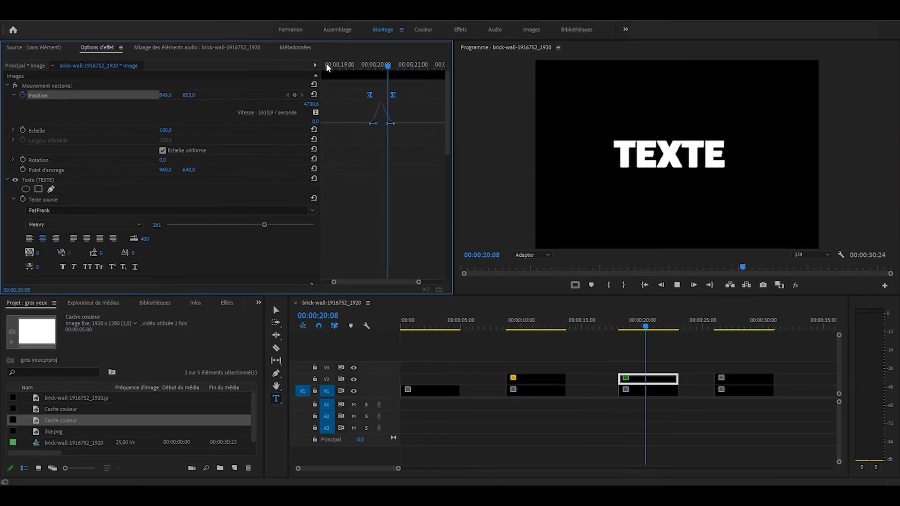
key("space")
Space the text's eased Position keyframes farther apart, starting at 00:00:19:10, lengthen the speed curve's handles and play the animation
left_click_drag(377, 124, 379, 124)
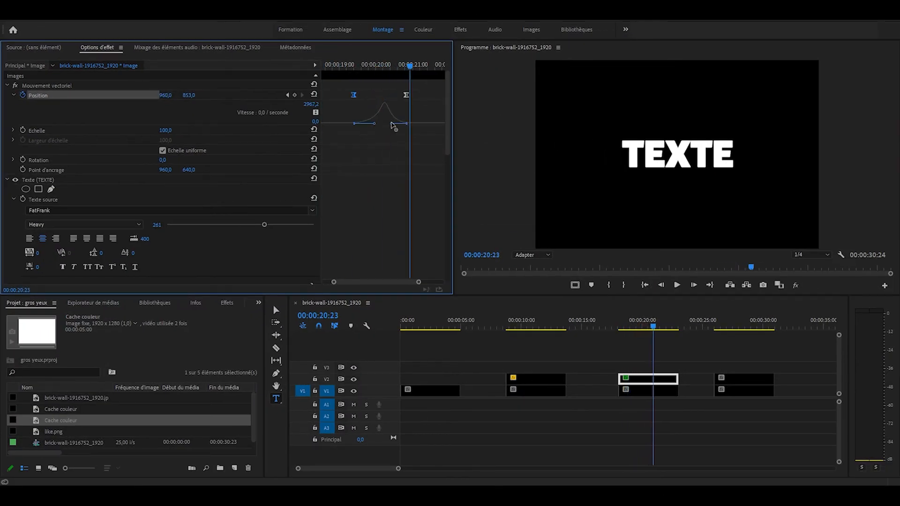
left_click(343, 68)
key("space")
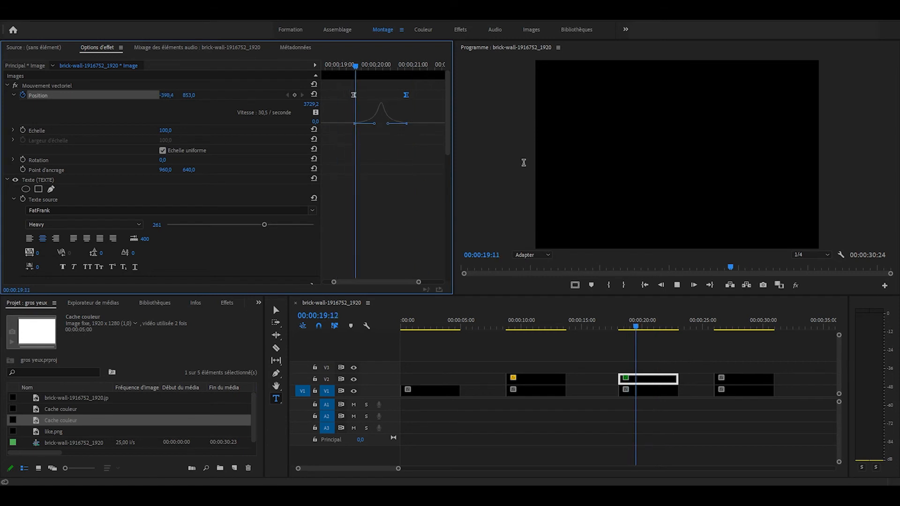
key("space")
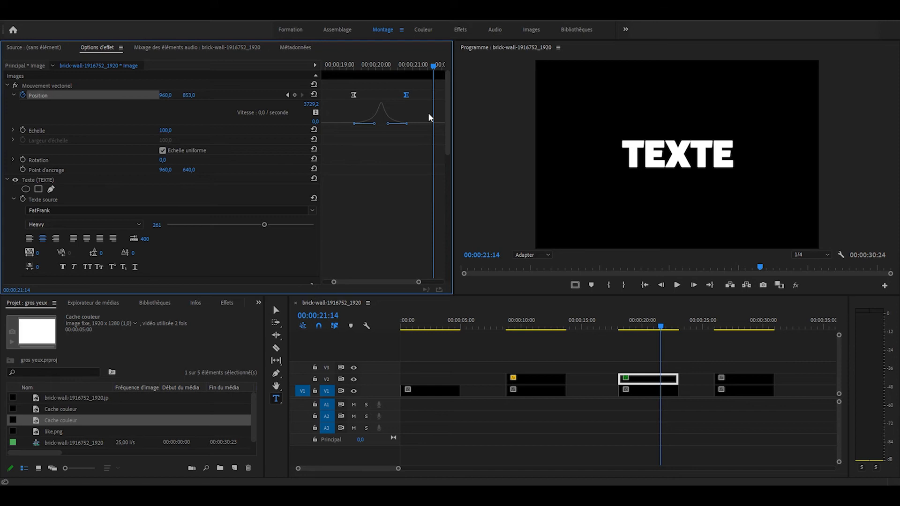
Scrub back through the text's entrance to examine how its movement follows the speed curve
mouse_move(385, 65)
left_mouse_down()
mouse_move(358, 66)
mouse_move(379, 66)
left_mouse_up()
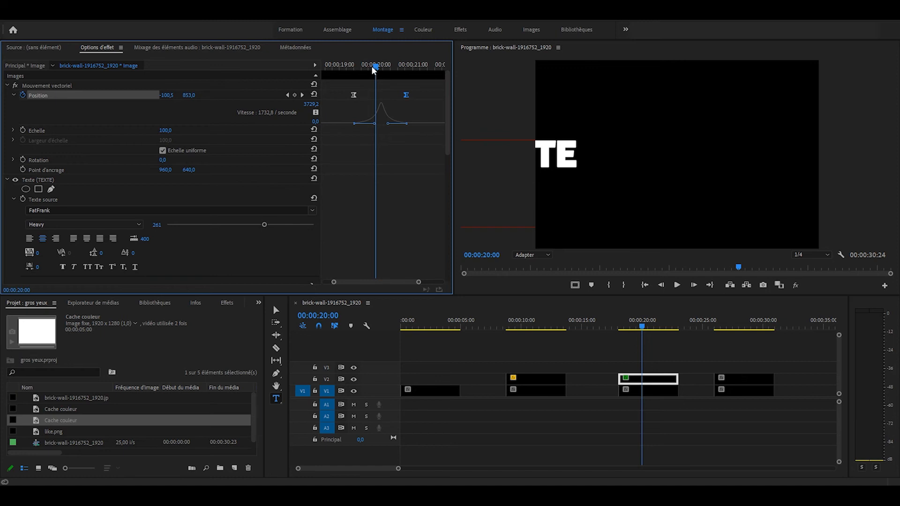
left_click_drag(374, 66, 351, 67)
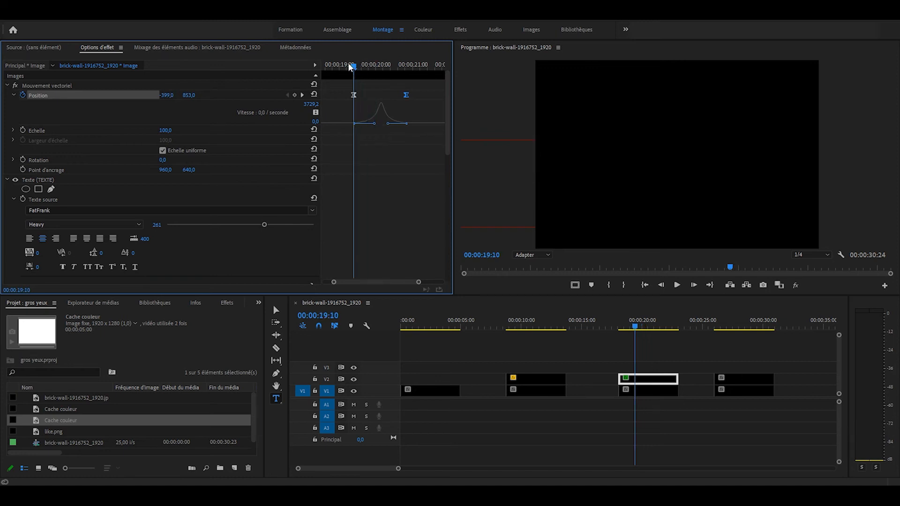
left_click_drag(348, 67, 338, 67)
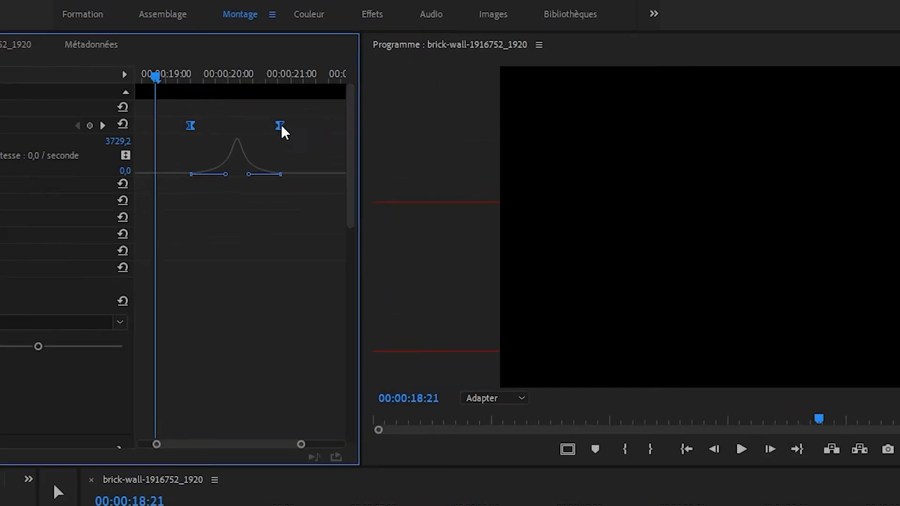
Open the temporal interpolation options for the two selected text Position keyframes
right_click(280, 125)
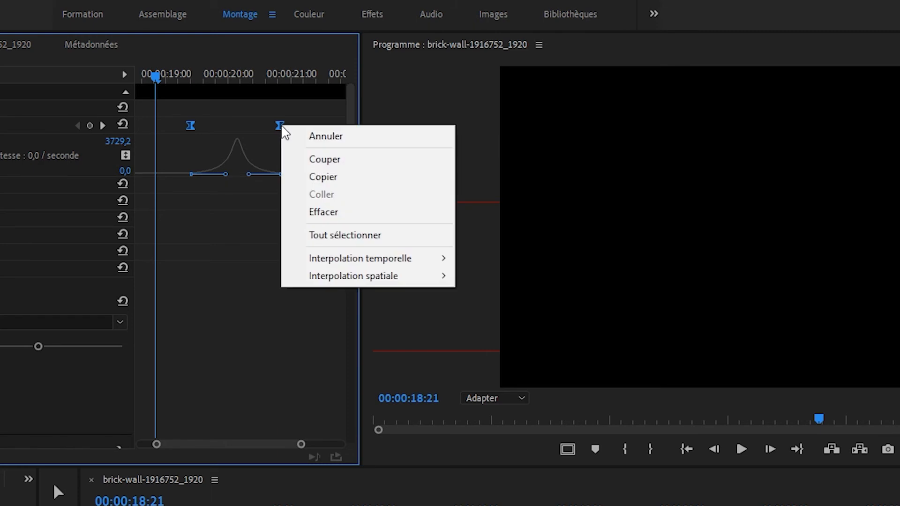
mouse_move(392, 265)
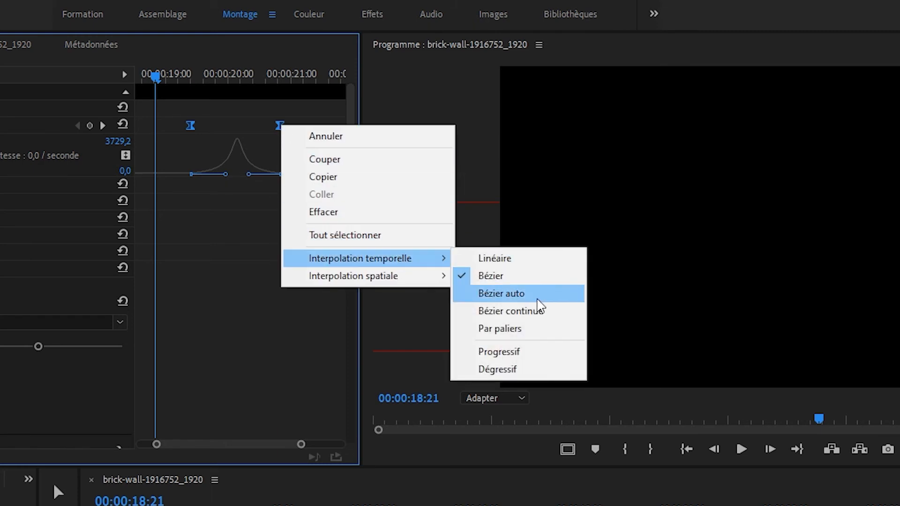